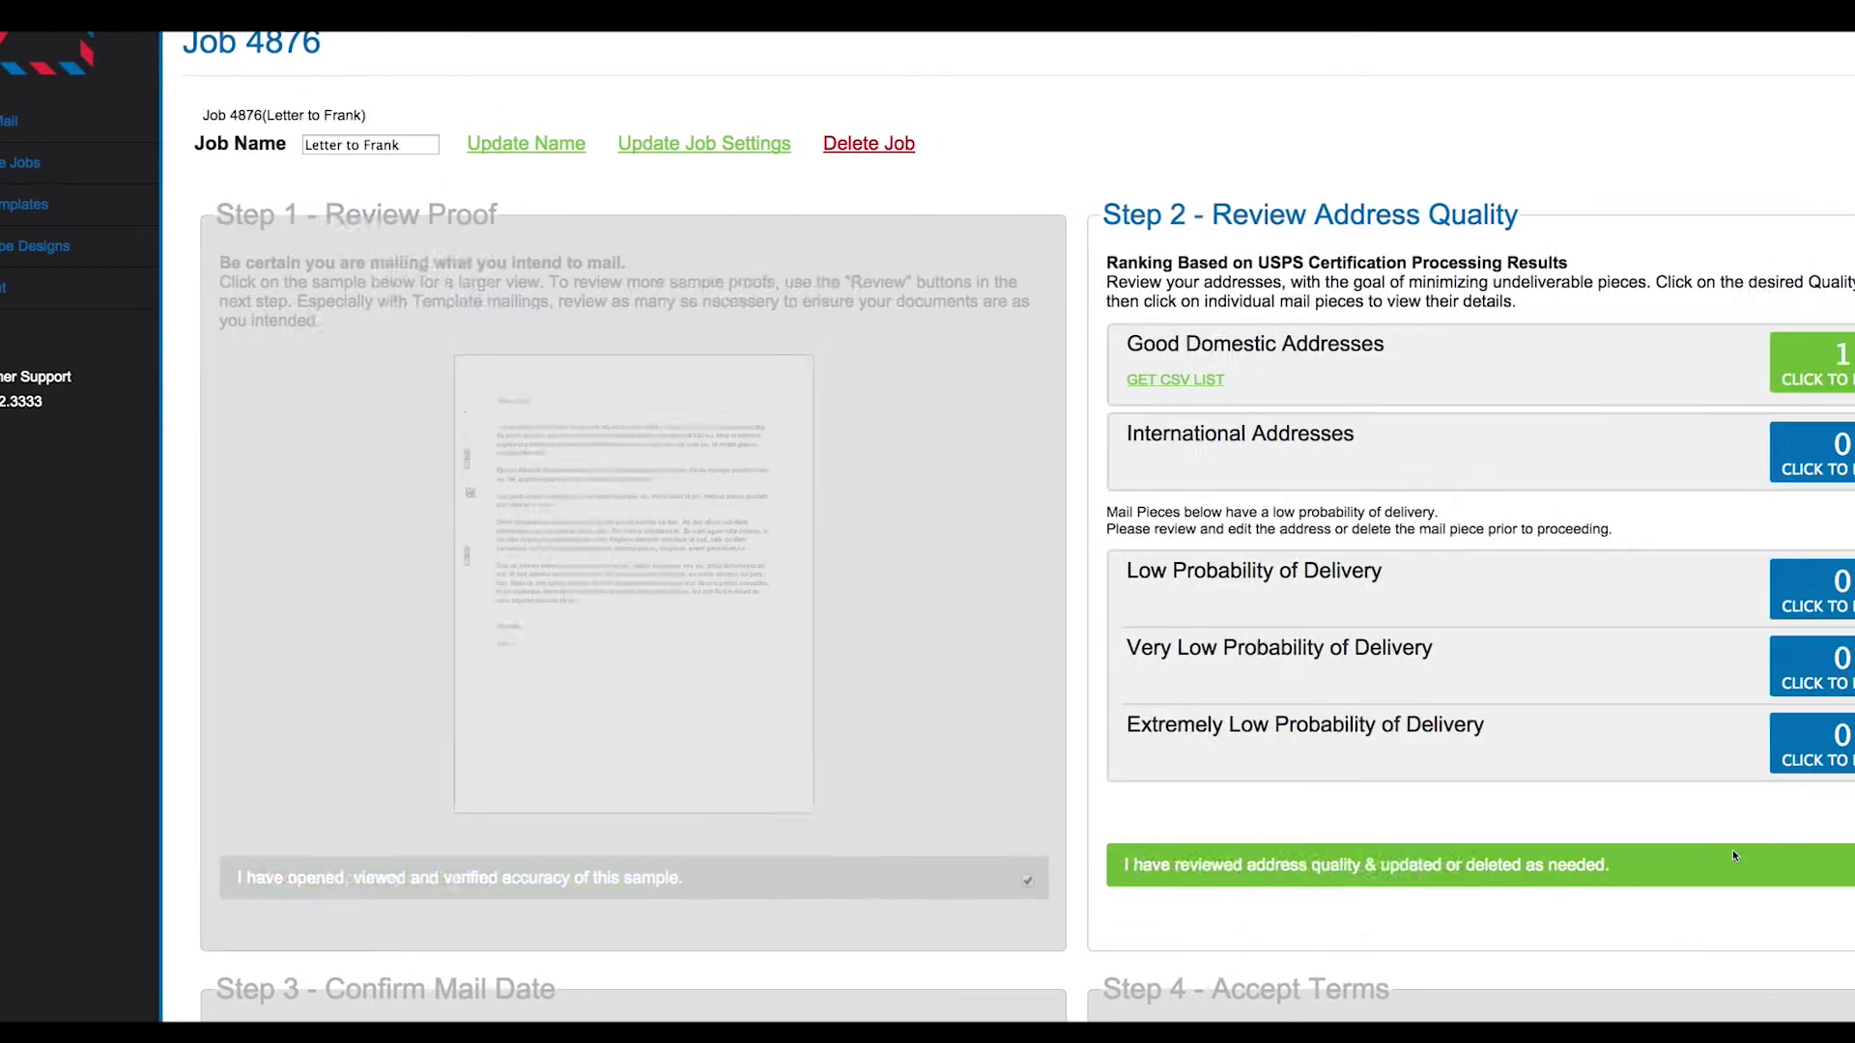
# Confirm the reviewed addresses and the 2015-02-19 mail date, and accept the job's terms and conditions
pyautogui.click(1789, 867)
pyautogui.click(893, 719)
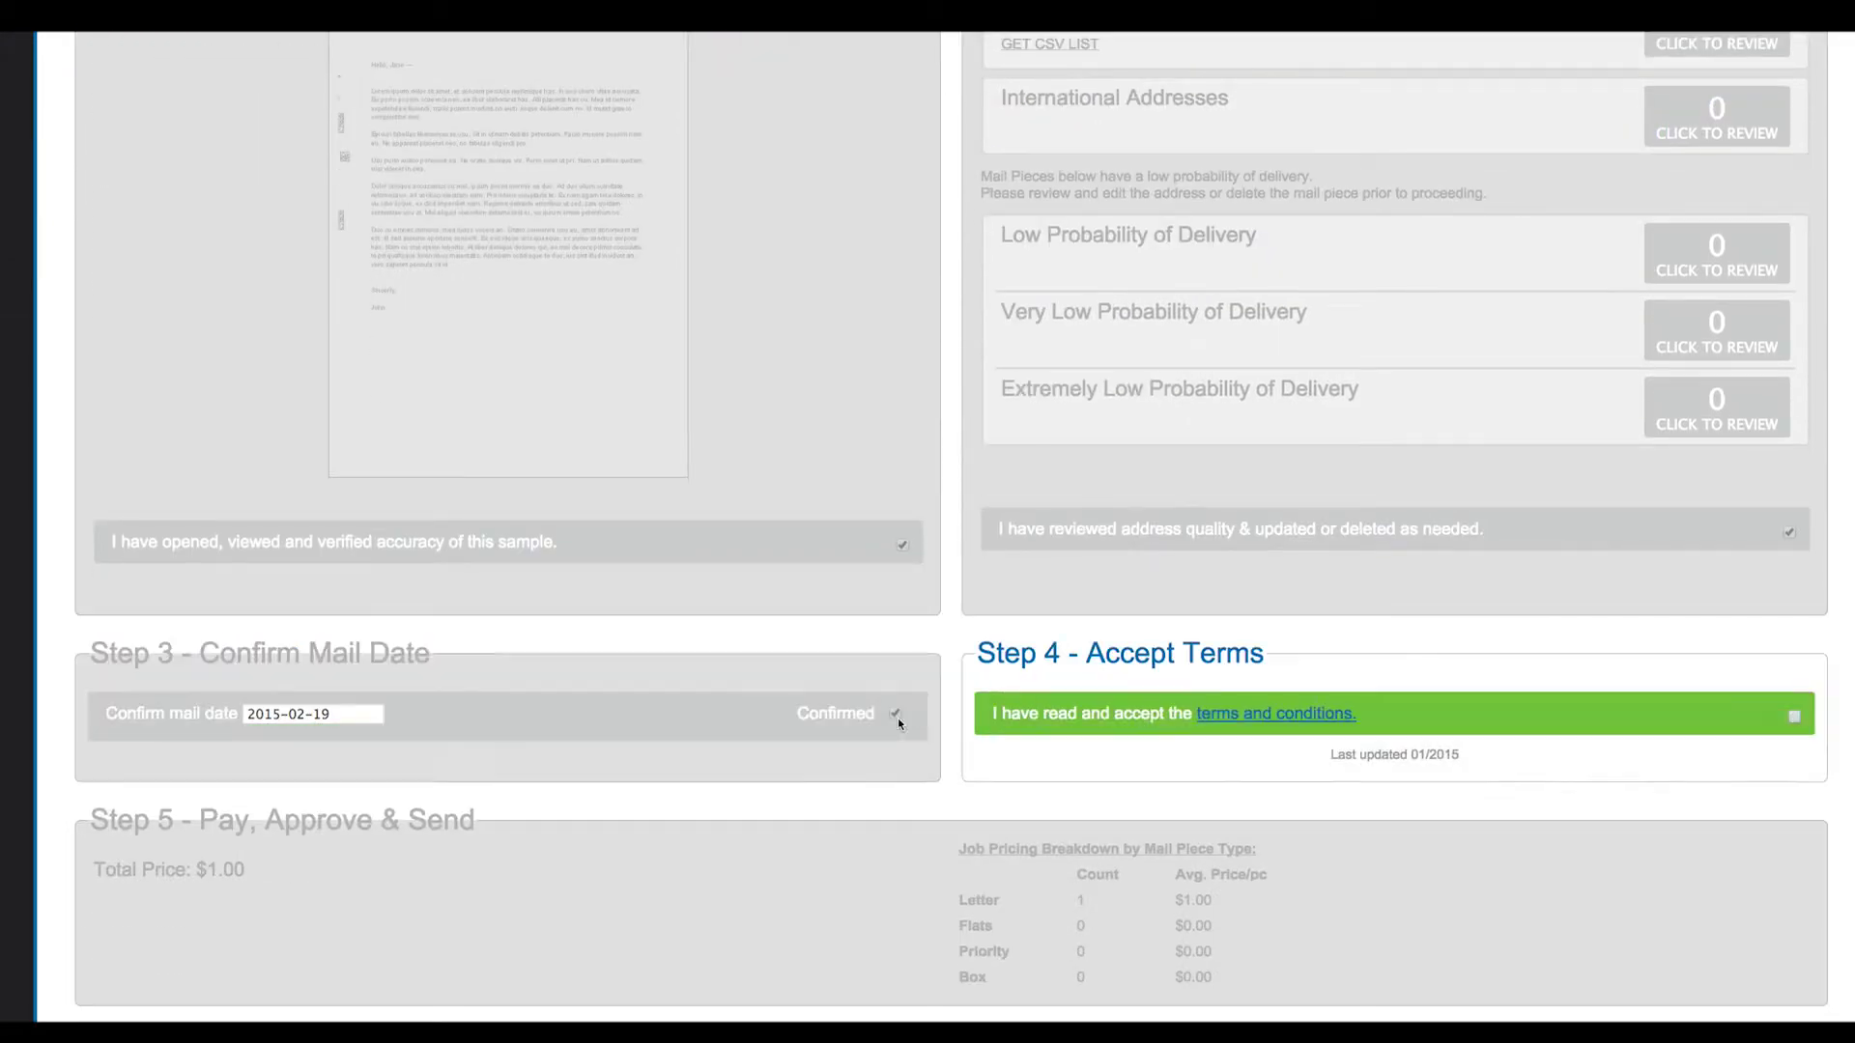